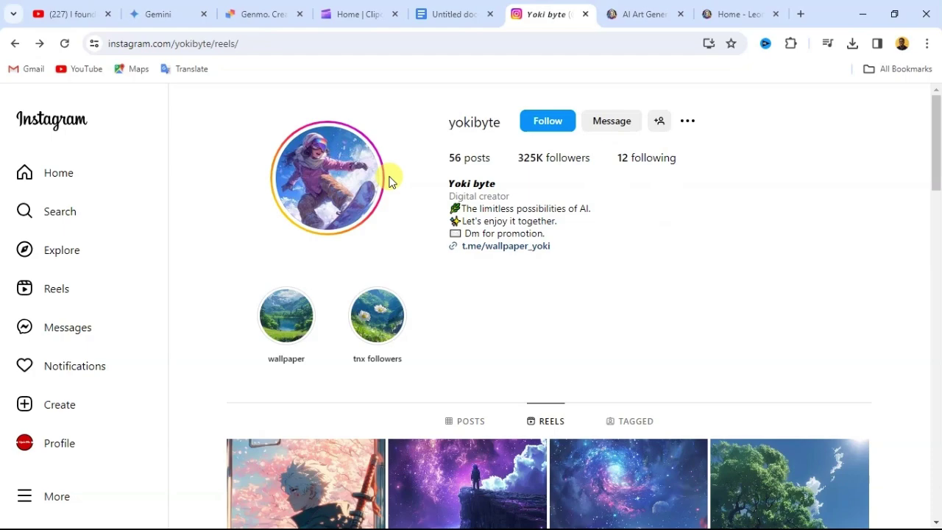
Browse the yokibyte Instagram reels and examine the post of the boy sitting on the grass under a large tree
scroll(625, 316, "down", 3)
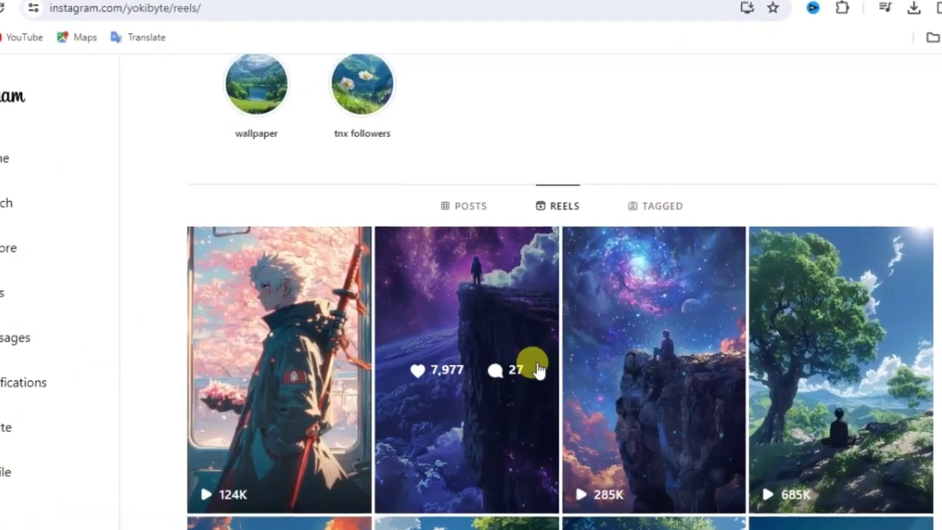
scroll(530, 353, "down", 2)
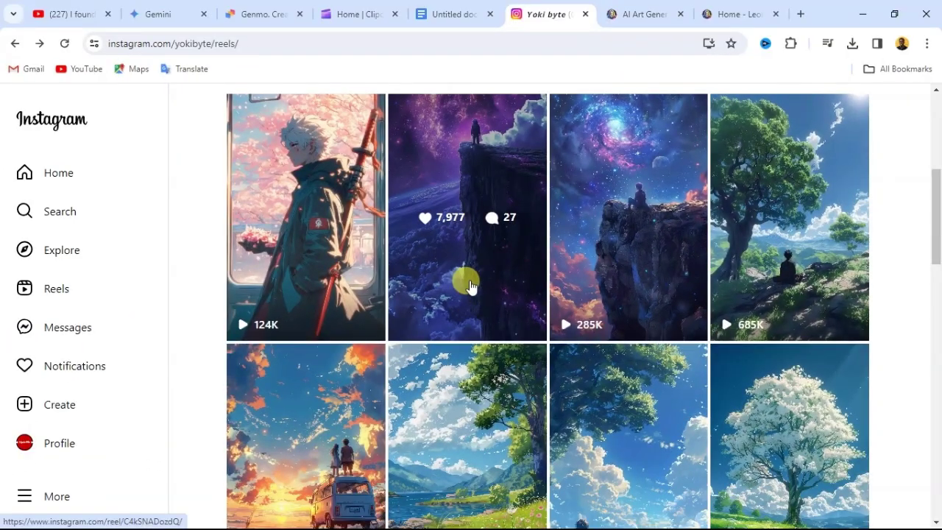
scroll(414, 326, "down", 3)
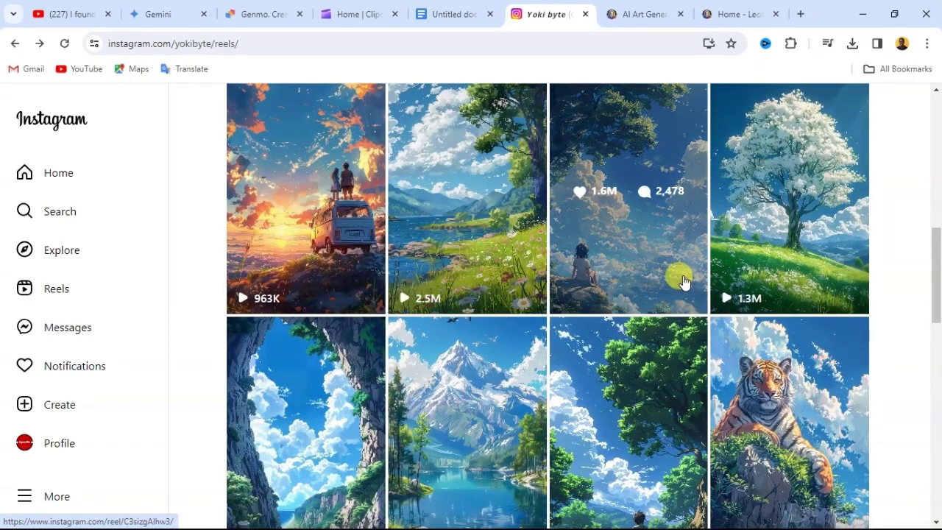
scroll(717, 274, "down", 3)
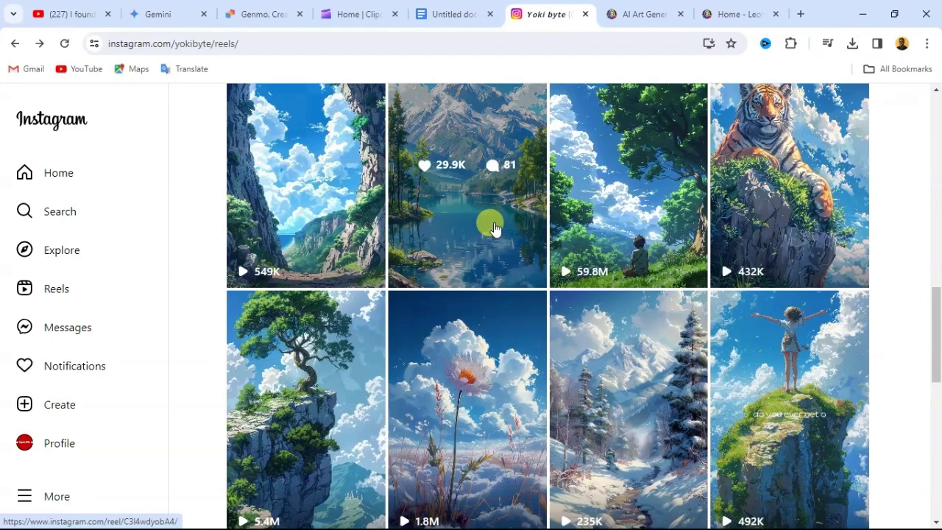
scroll(504, 246, "down", 2)
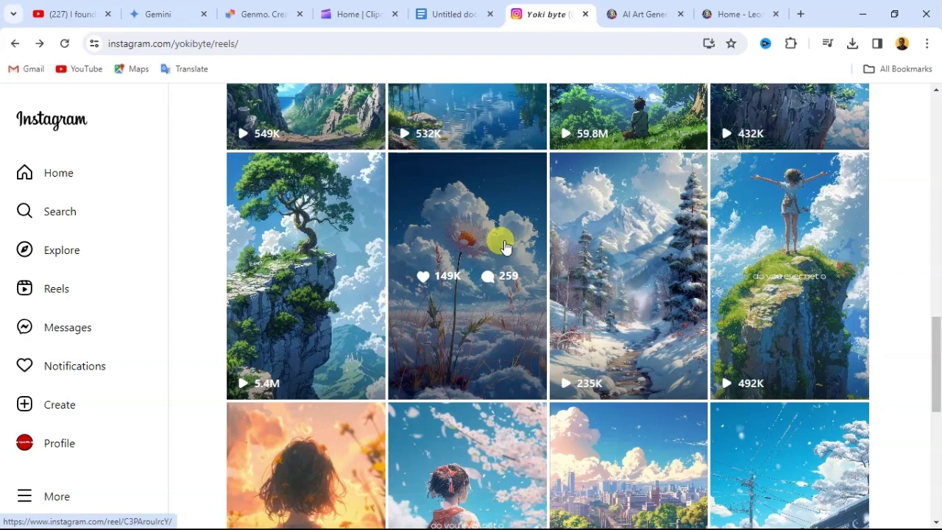
scroll(505, 245, "up", 2)
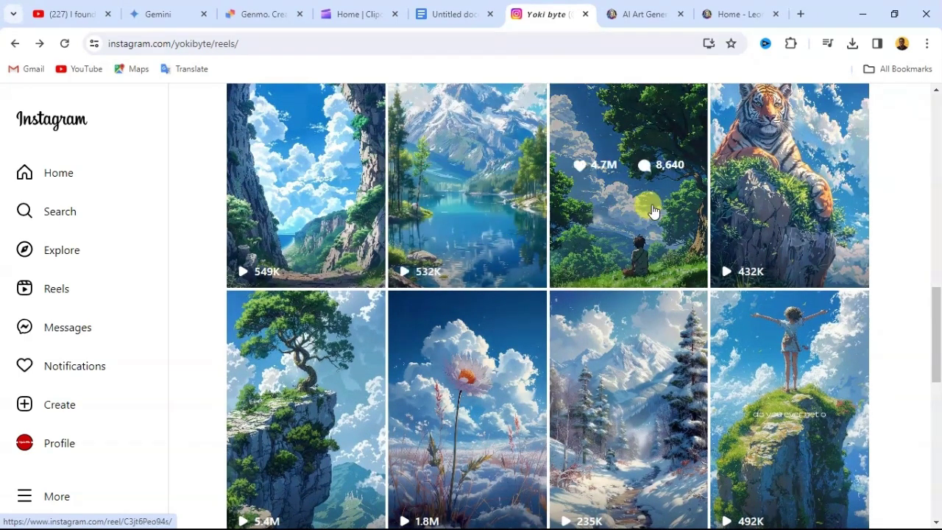
left_click(650, 206)
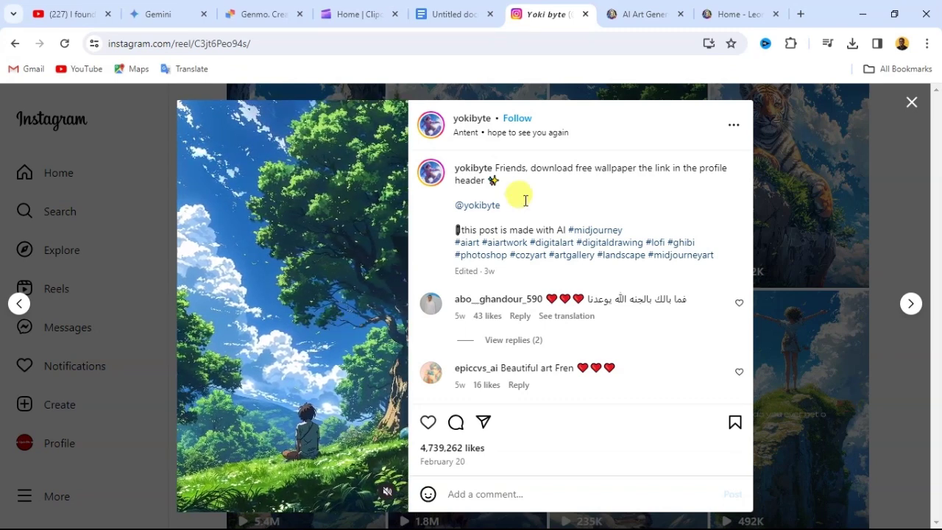
left_click(911, 101)
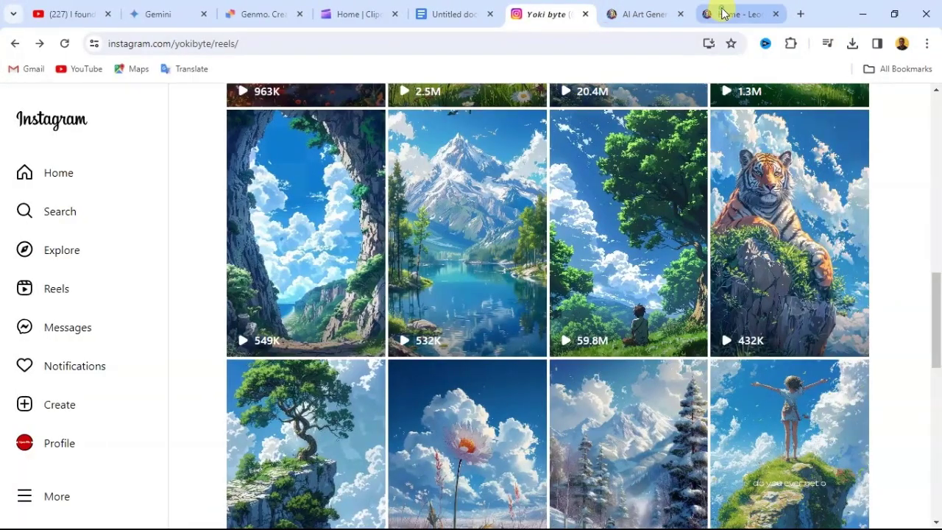
Switch to Leonardo.Ai and open its Image Generation tool
left_click(723, 14)
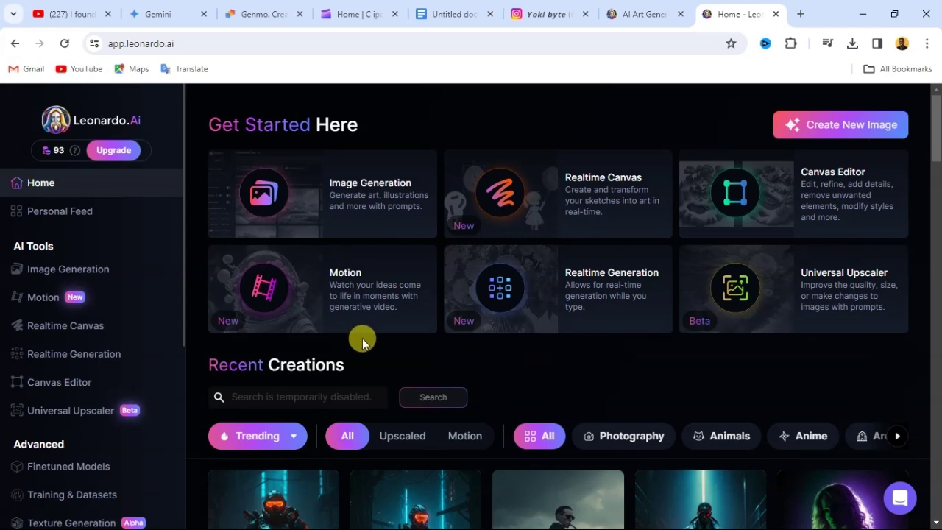
left_click(375, 208)
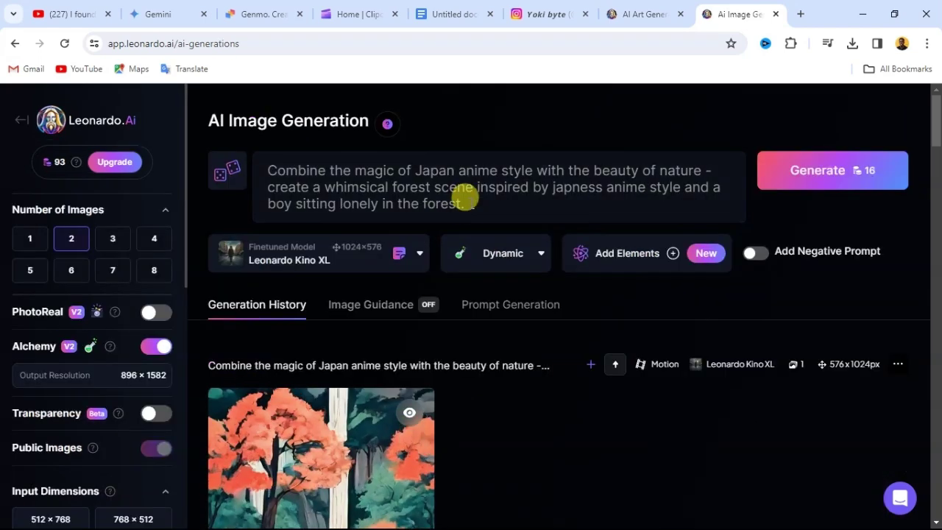
Generate images from the prompt "Combine the magic of Japan anime style with the beauty of nature - create a whimsical forest scene inspired by japness anime style."
left_click_drag(465, 198, 261, 168)
key("BackSpace")
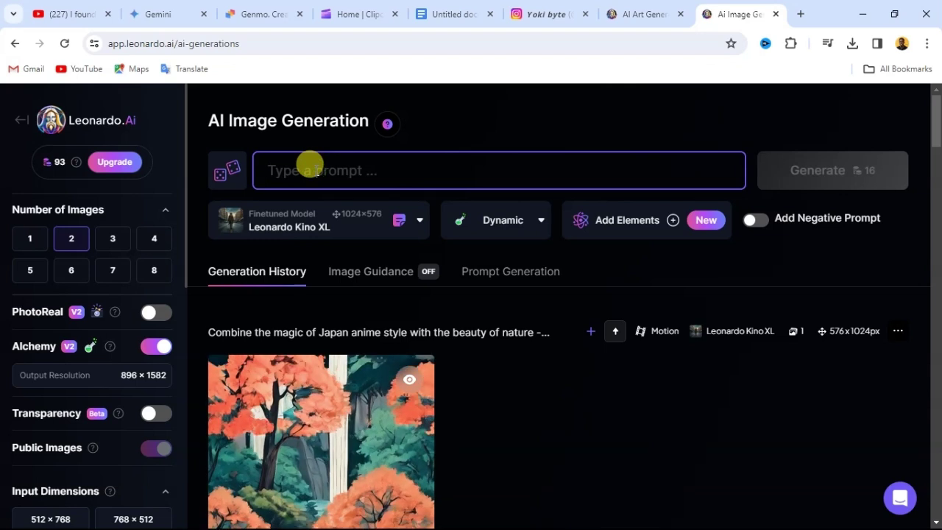
type("Combine the magic of Japan anime style with the beauty of nature - create a whimsical forest scene inspired by japness anime style.")
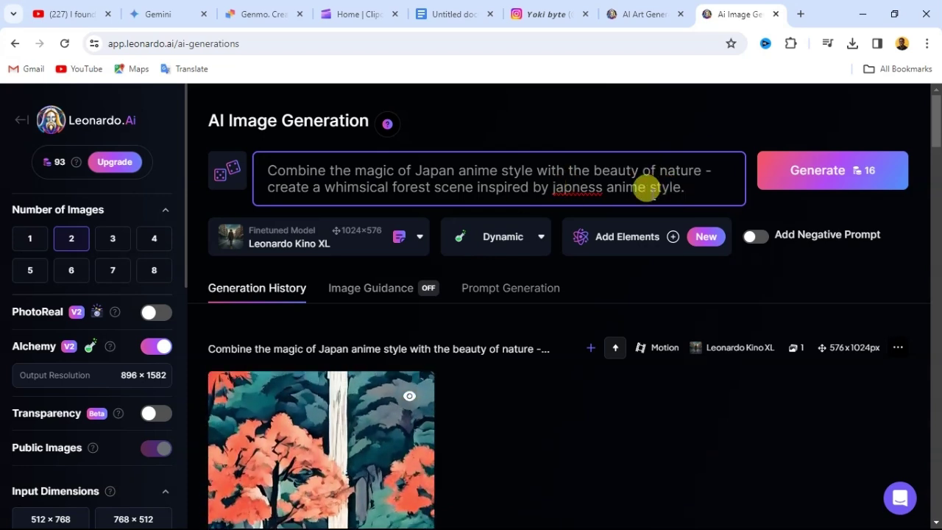
key("Return")
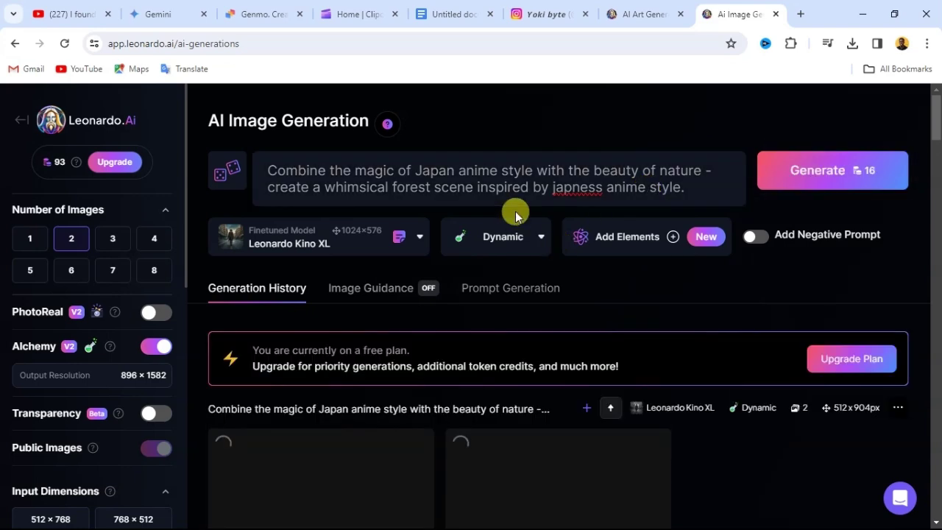
Download the earlier generated image of the forest path with pink trees as a JPEG into the Downloads folder
scroll(515, 214, "down", 4)
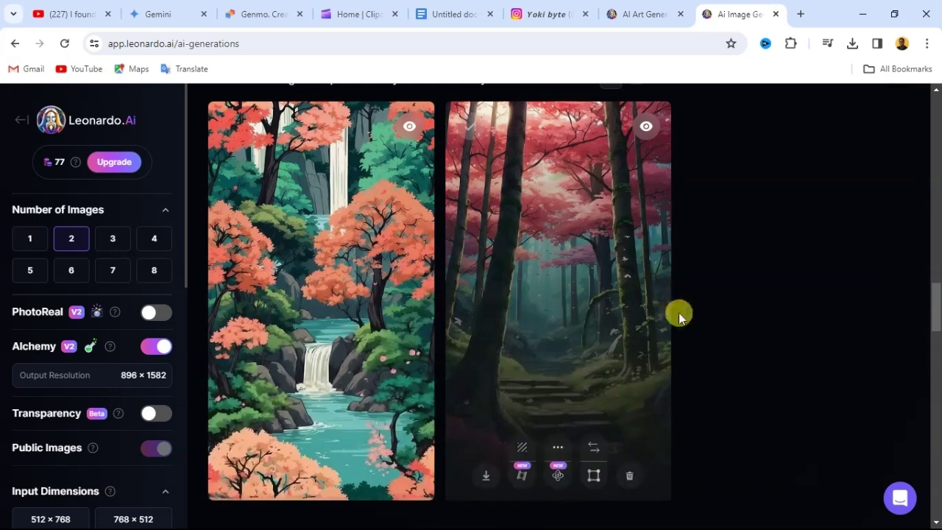
mouse_move(528, 324)
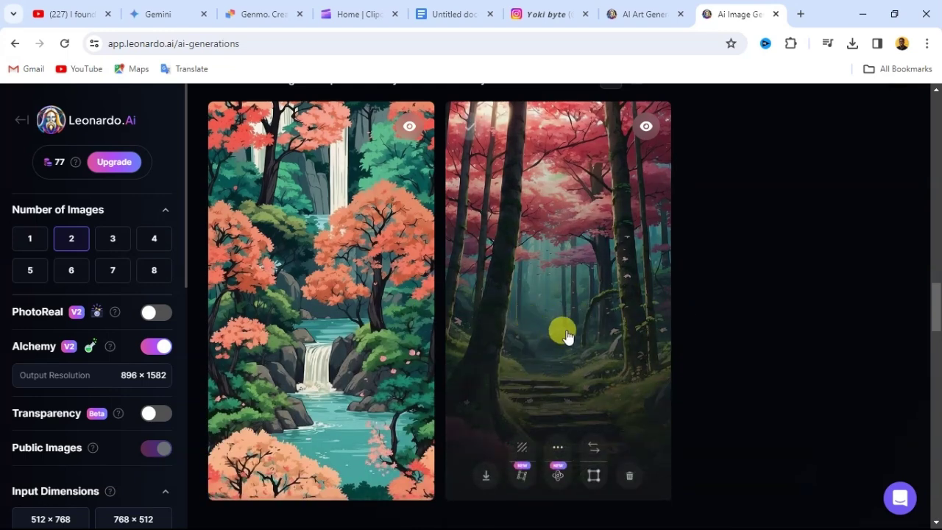
left_click(486, 475)
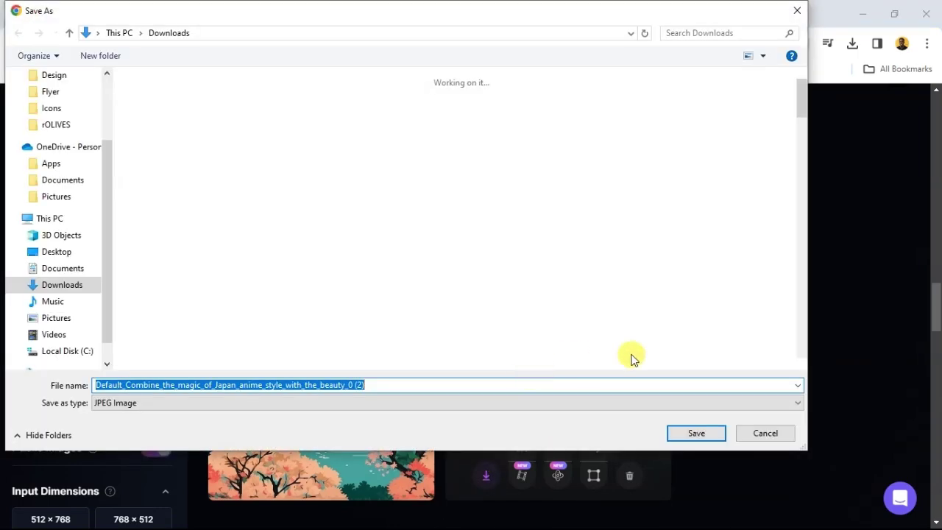
left_click(696, 434)
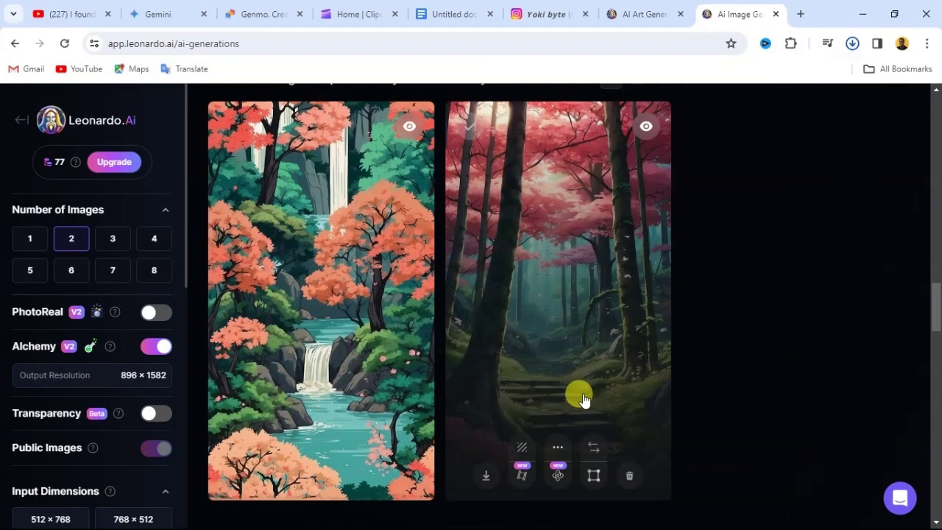
left_click(742, 377)
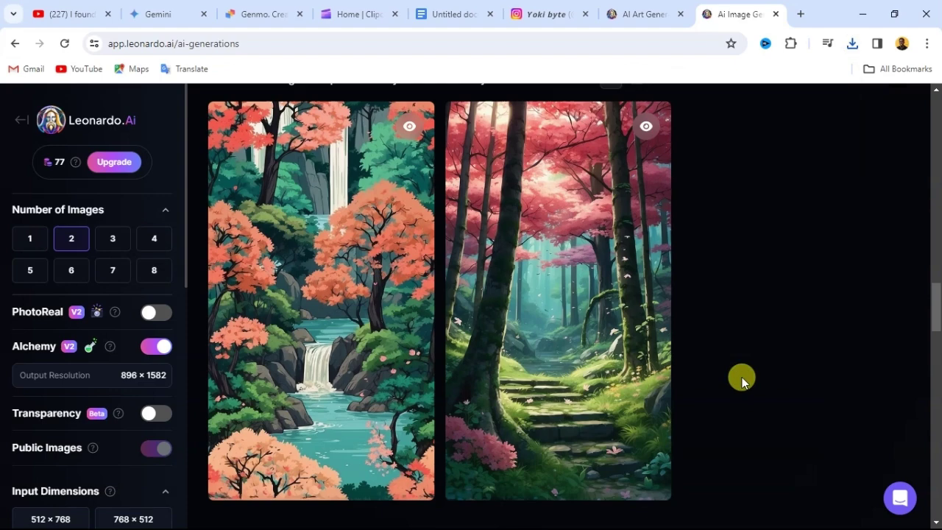
Look over the two newly generated forest images, return to the Leonardo.Ai home page and open the Motion tool
scroll(732, 374, "up", 10)
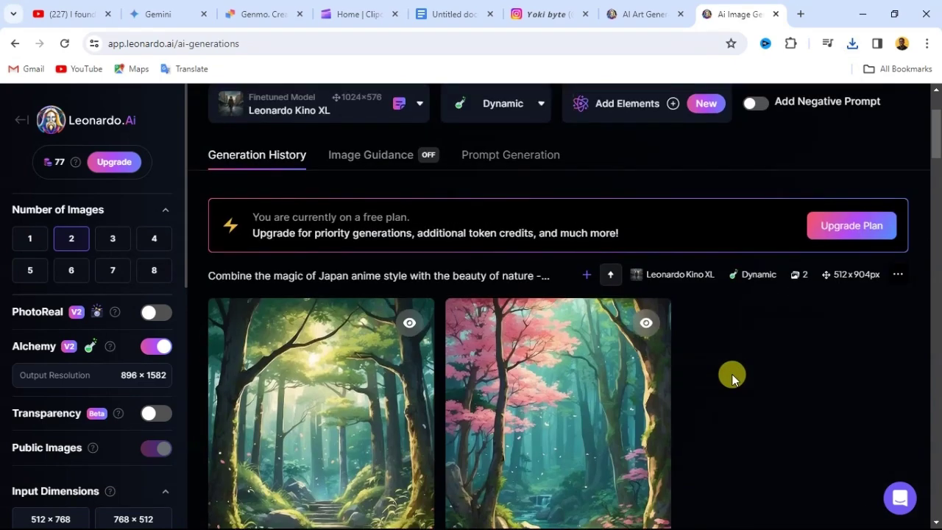
scroll(731, 373, "down", 2)
scroll(730, 353, "down", 2)
scroll(731, 336, "up", 2)
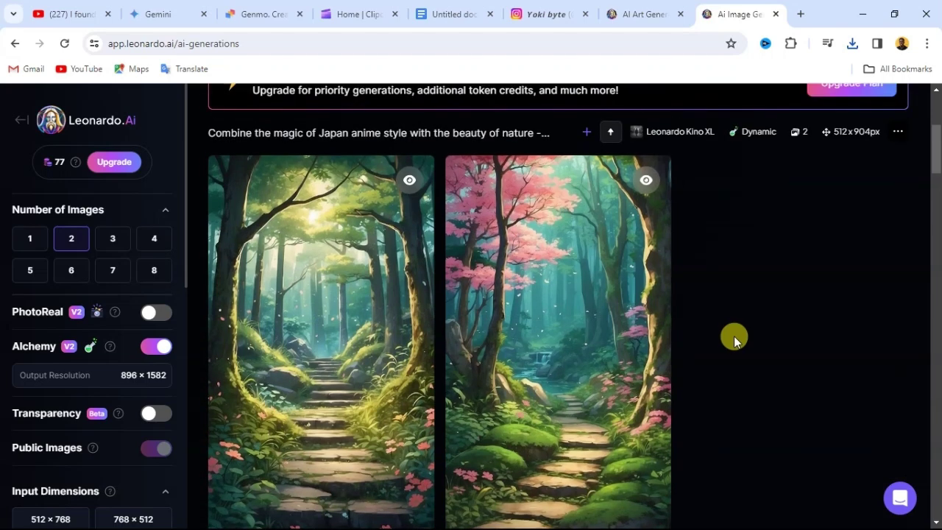
left_click(24, 125)
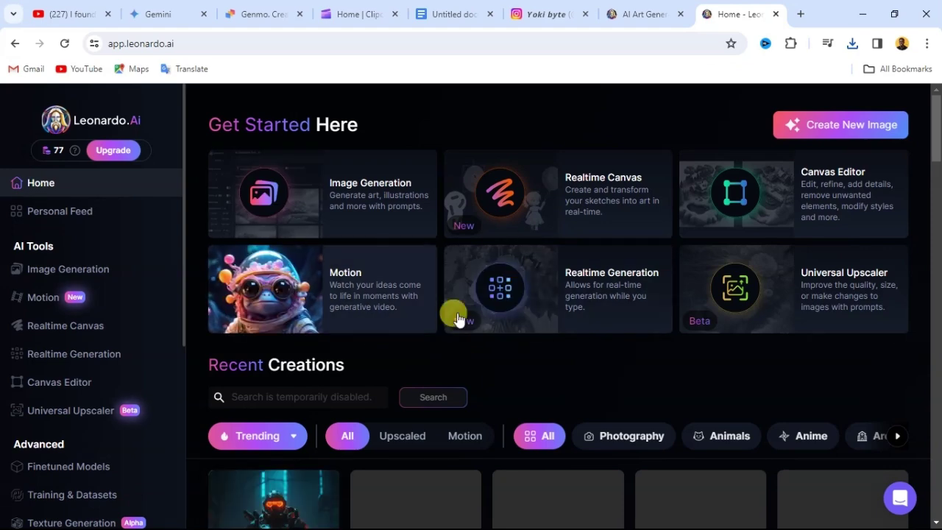
left_click(361, 294)
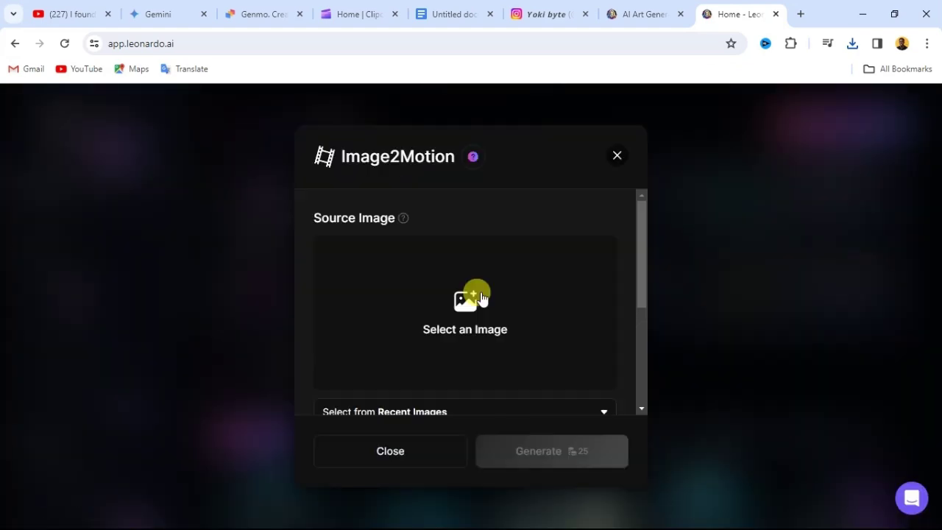
key("Escape")
left_click(424, 308)
key("Escape")
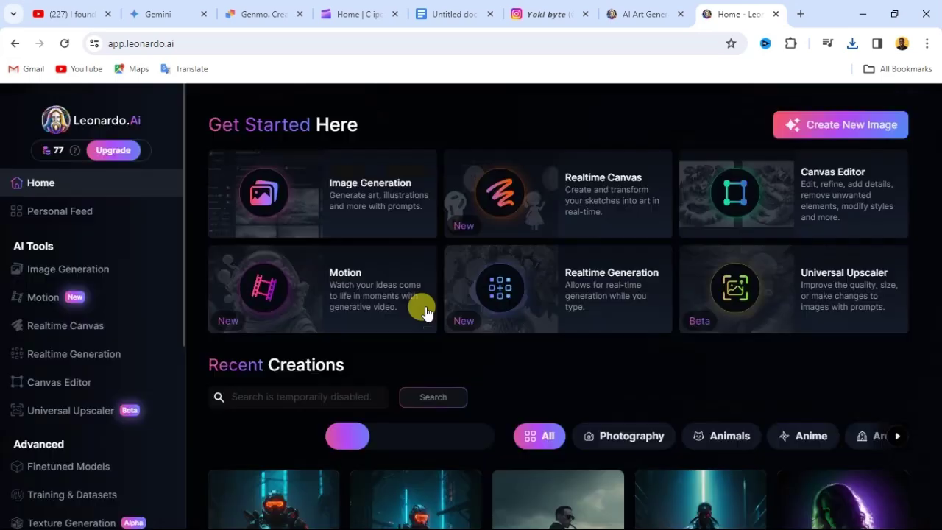
left_click(424, 310)
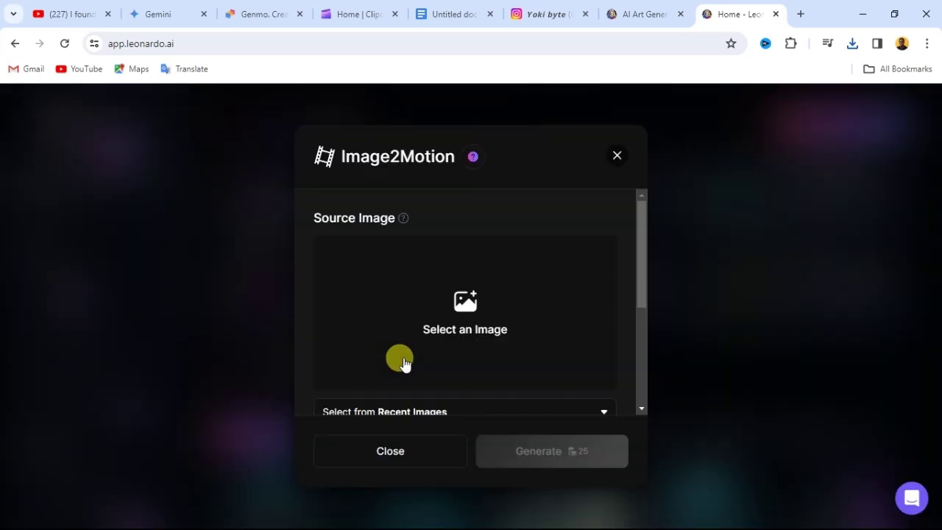
key("Escape")
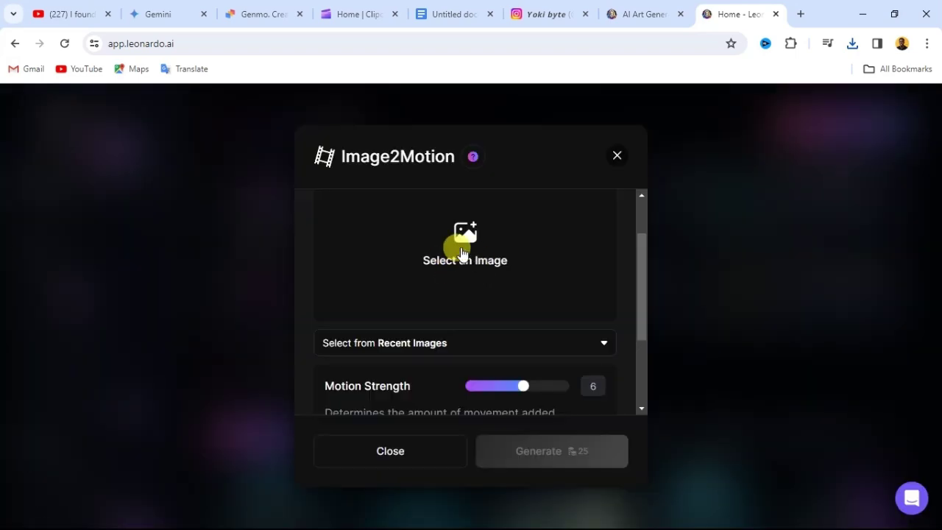
Choose the forest path image with pink trees from your own generations as the Image2Motion source image
left_click(459, 291)
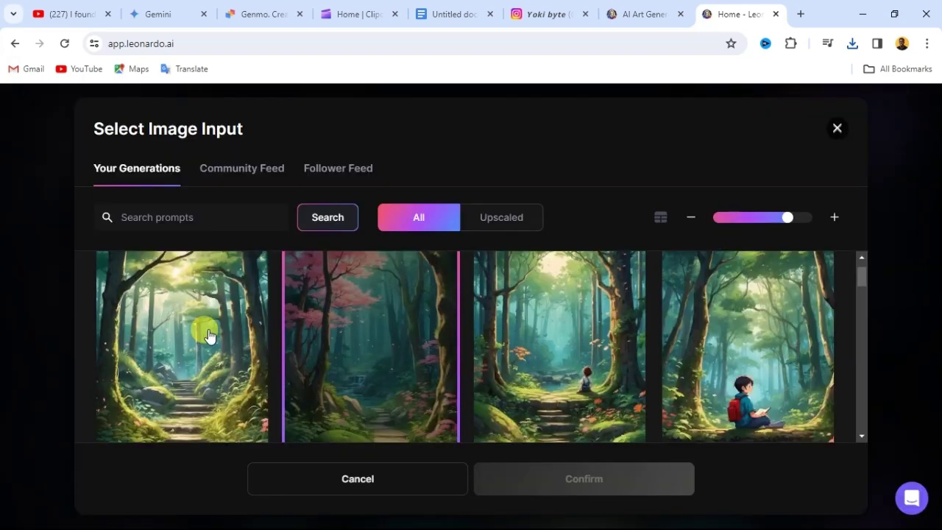
scroll(426, 340, "down", 1)
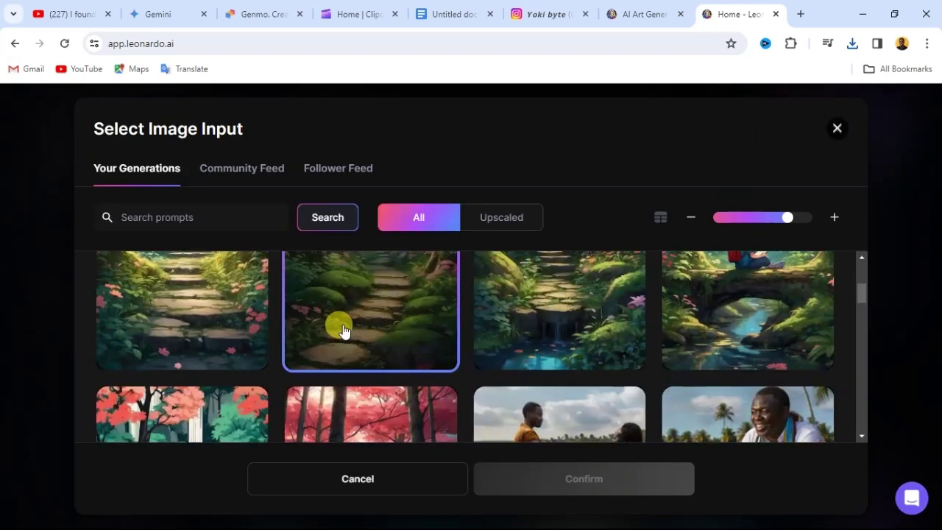
scroll(360, 330, "down", 5)
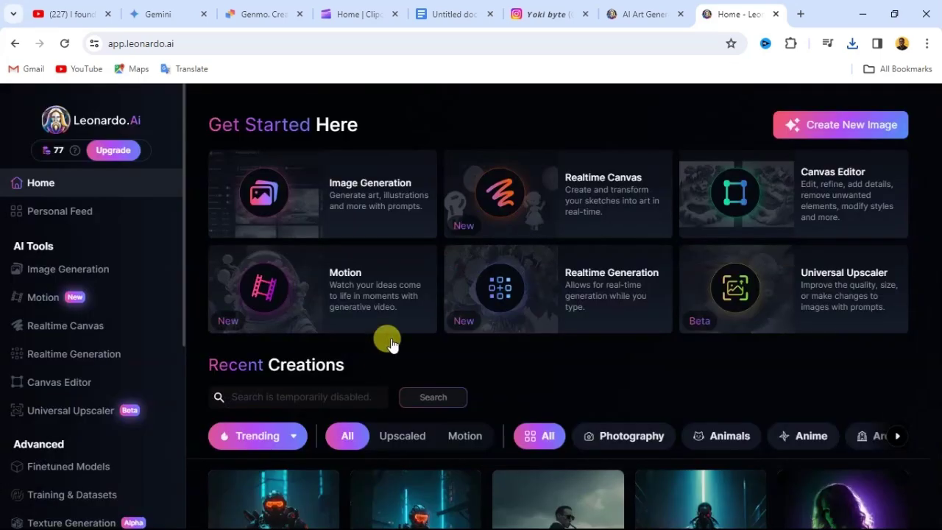
left_click(390, 342)
left_click(390, 343)
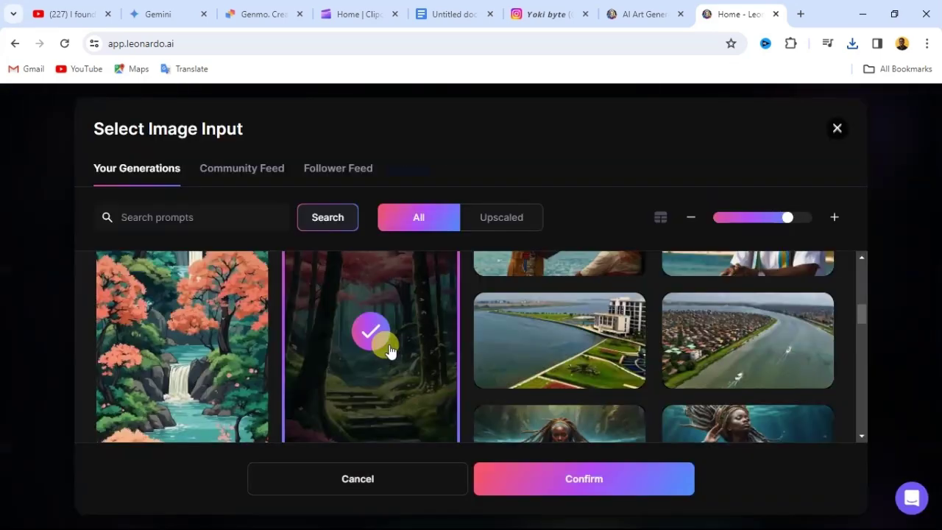
left_click(596, 484)
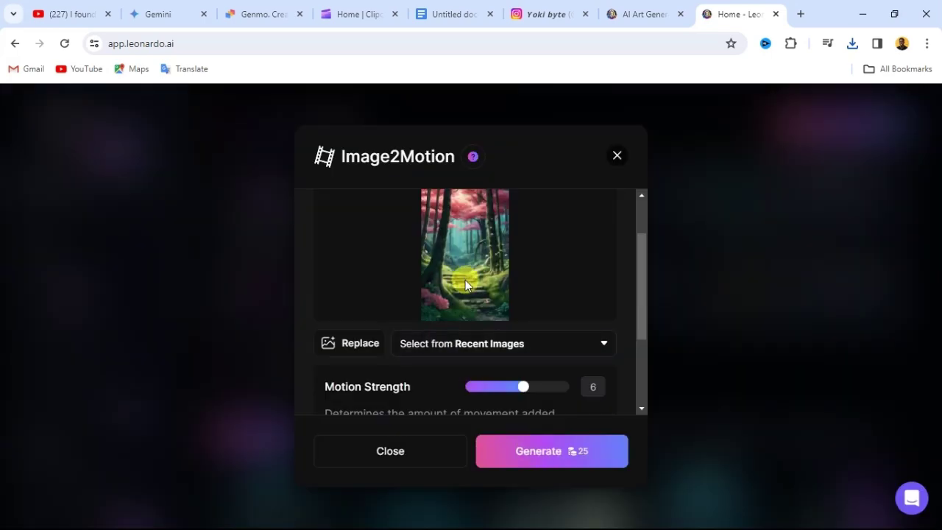
Set the motion strength to 5 and generate the motion video
scroll(442, 276, "down", 3)
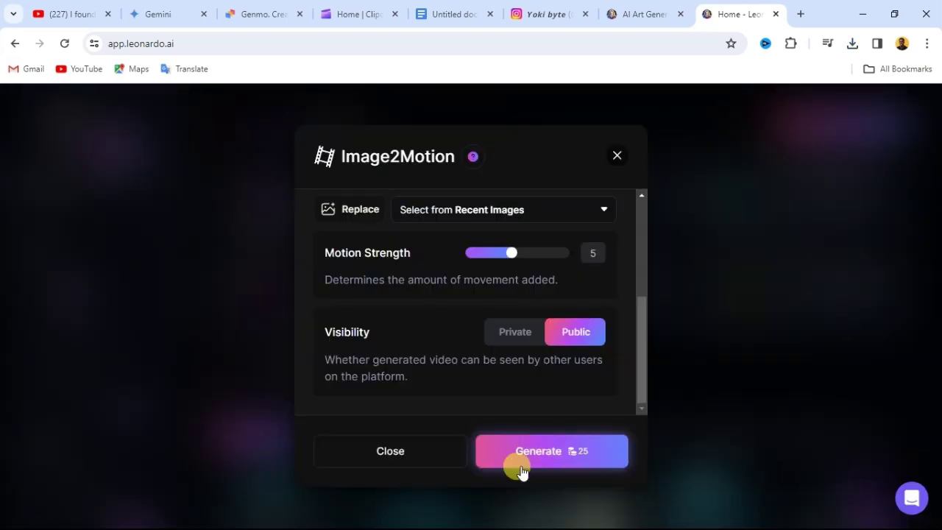
left_click(529, 457)
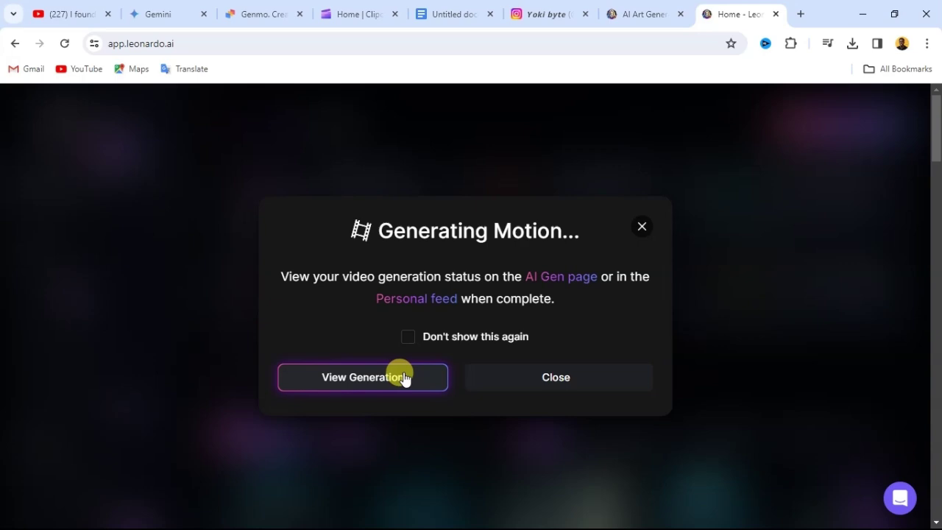
Open the generated motion video of the pink-tree forest, download it as an MP4 into the Downloads folder and close the preview
left_click(403, 378)
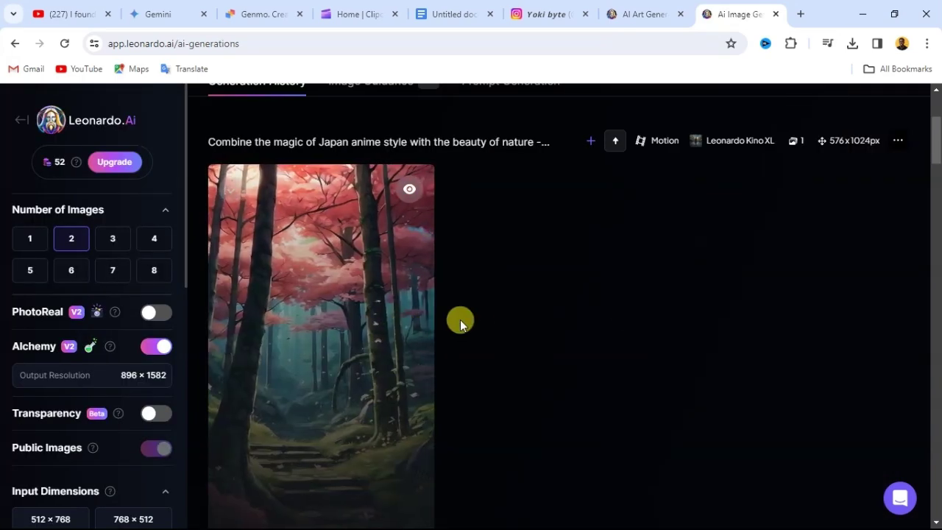
scroll(503, 325, "down", 3)
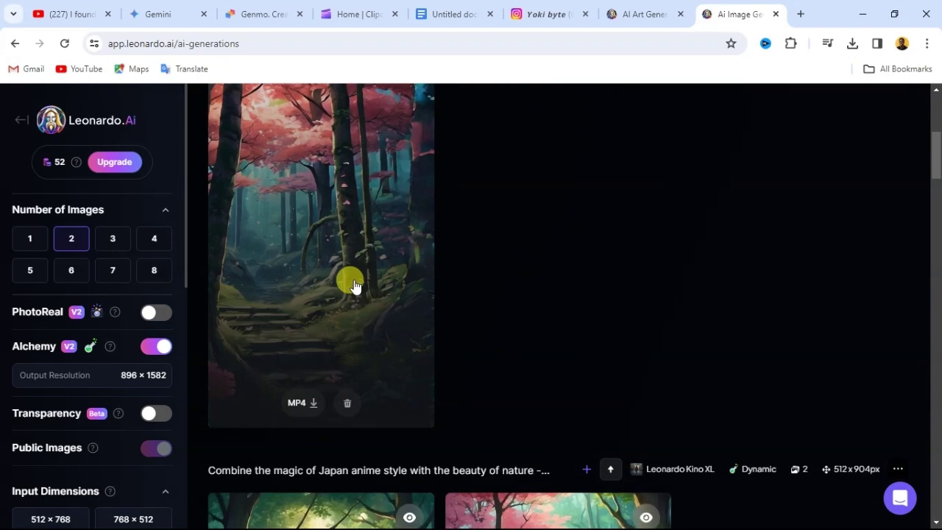
left_click(339, 269)
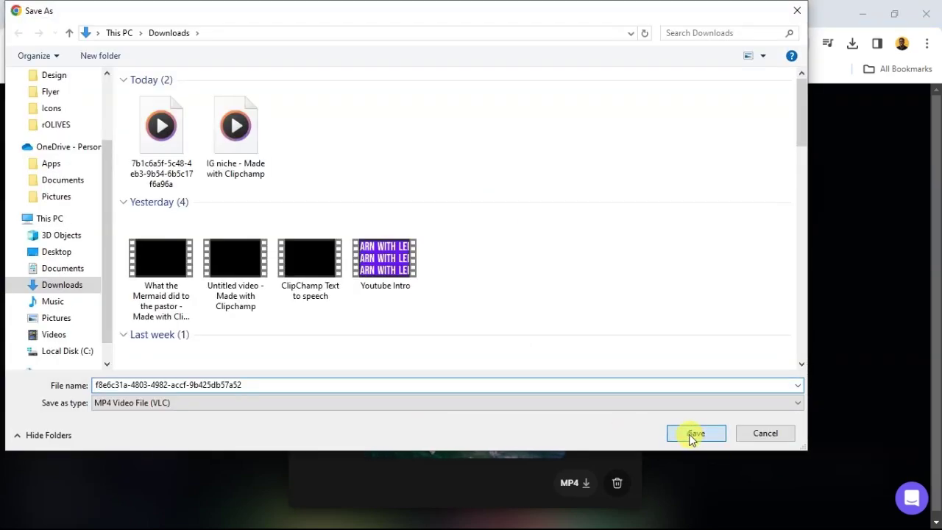
left_click(695, 436)
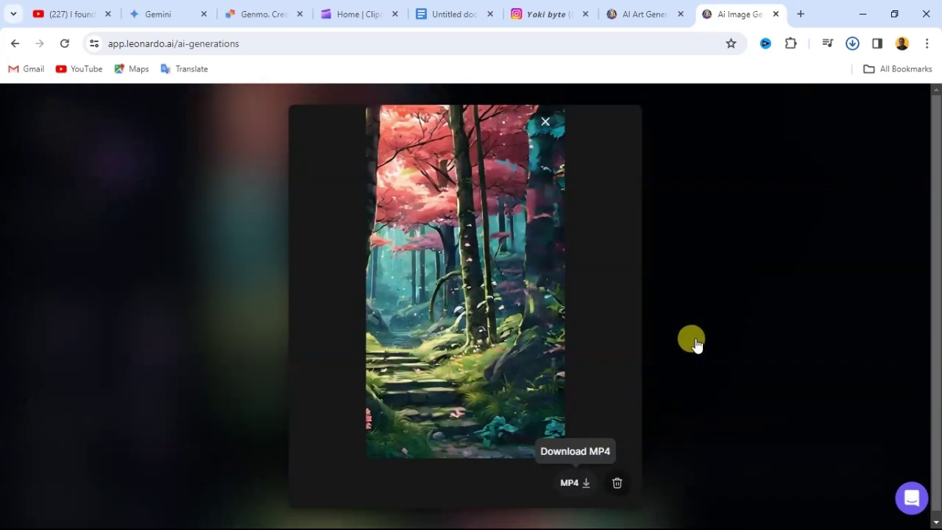
left_click(695, 338)
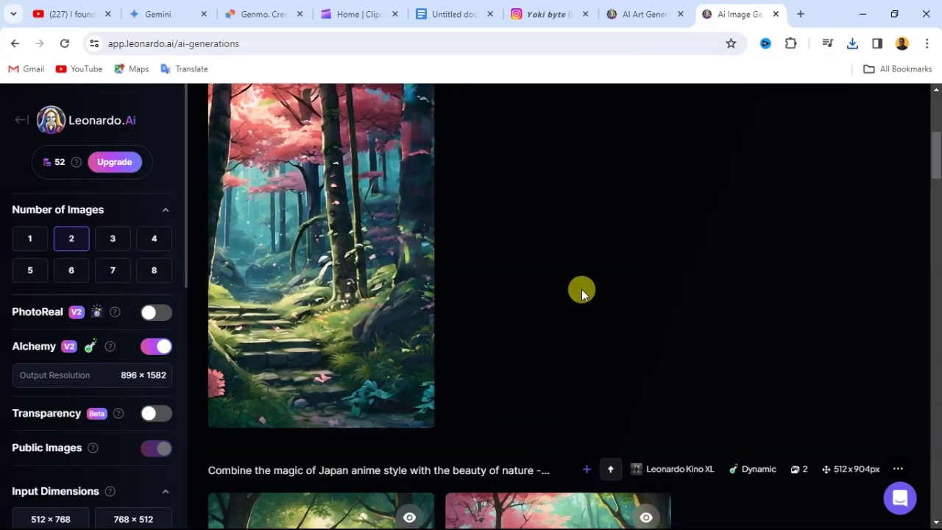
scroll(581, 291, "up", 3)
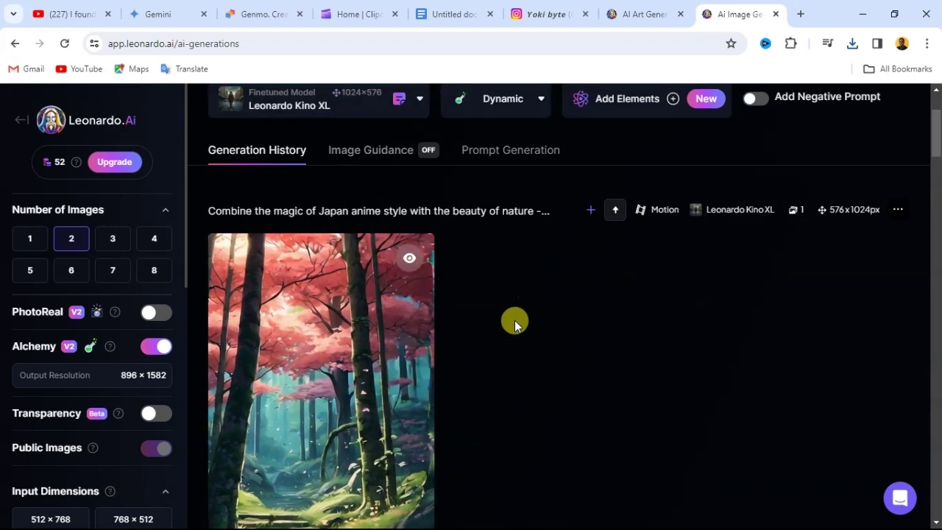
Switch to Genmo and upload Default_Combine_the_magic_of_Japan_anime_style_with_the_beauty_0 (1), the person in the green forest, as the source image
left_click(270, 14)
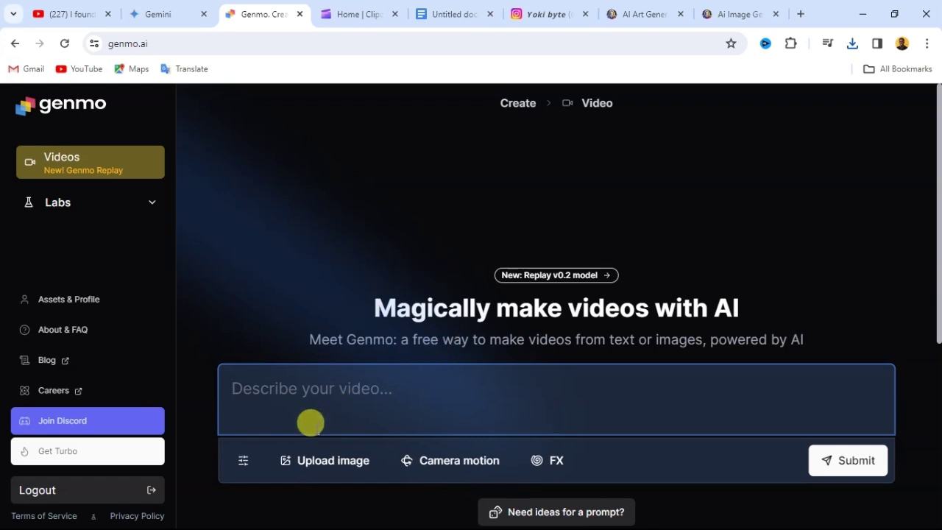
left_click(329, 469)
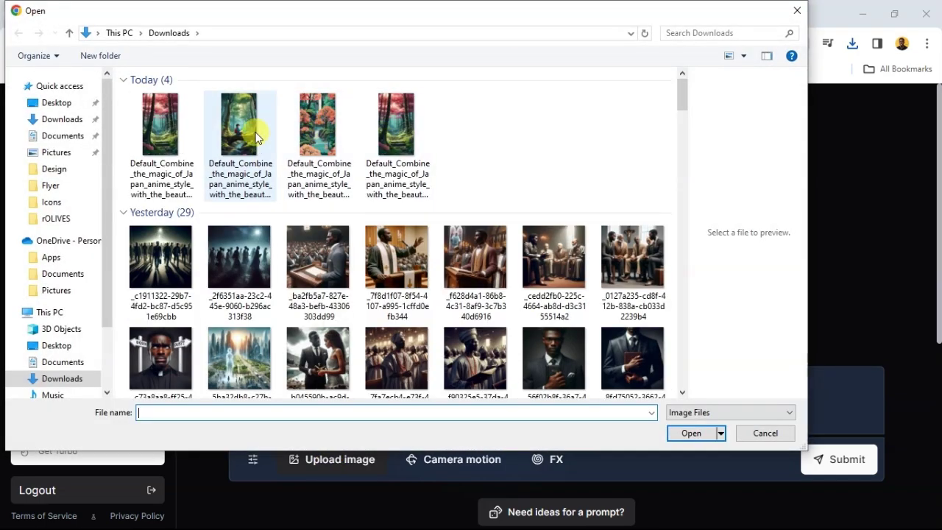
left_click(267, 131)
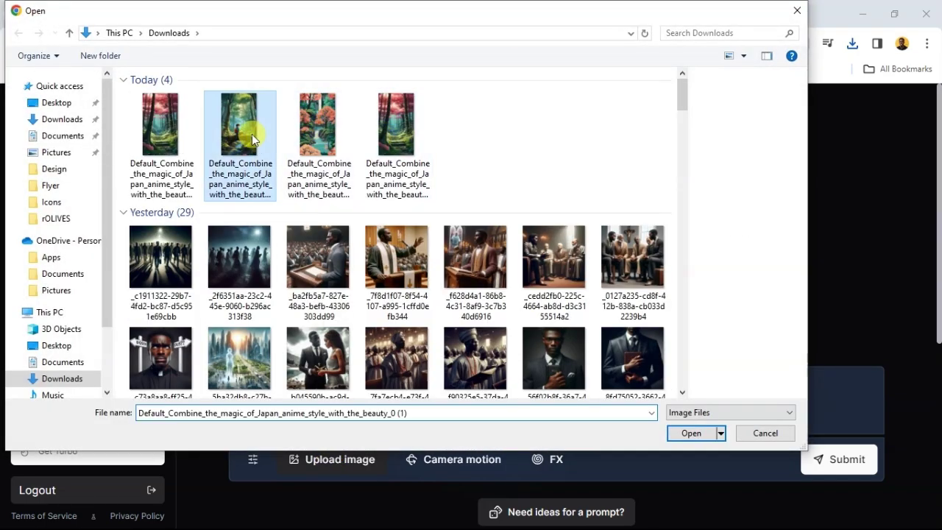
left_click(691, 434)
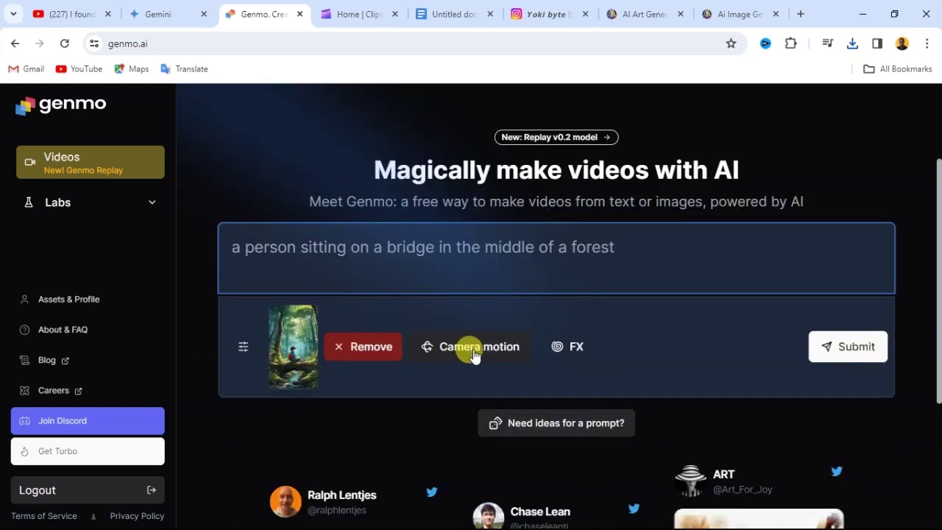
Generate the video with camera zoom and roll on Auto, and open the generation details of the result
left_click(474, 351)
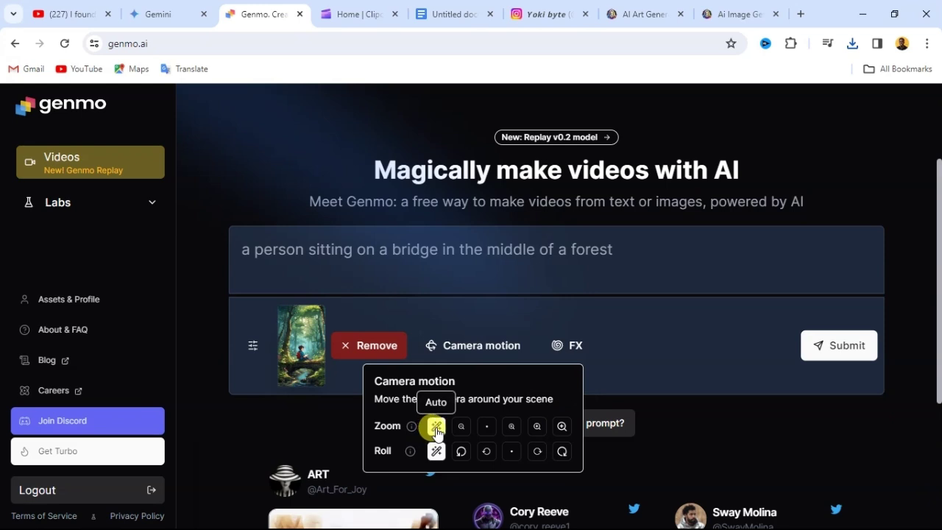
left_click(840, 349)
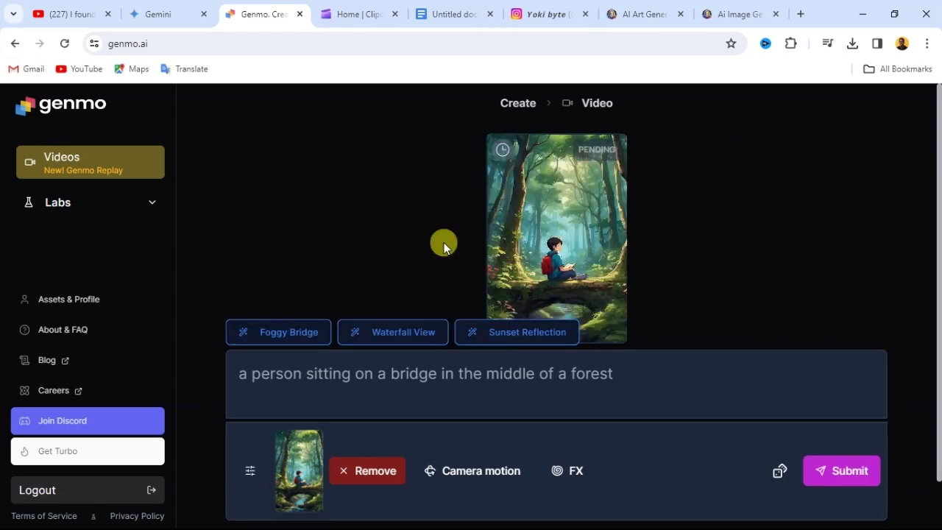
left_click(528, 246)
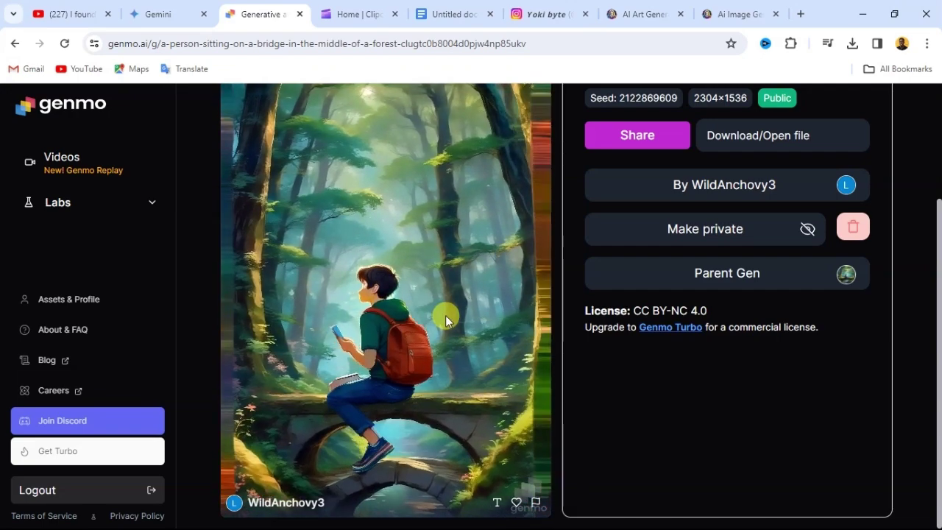
scroll(704, 184, "up", 2)
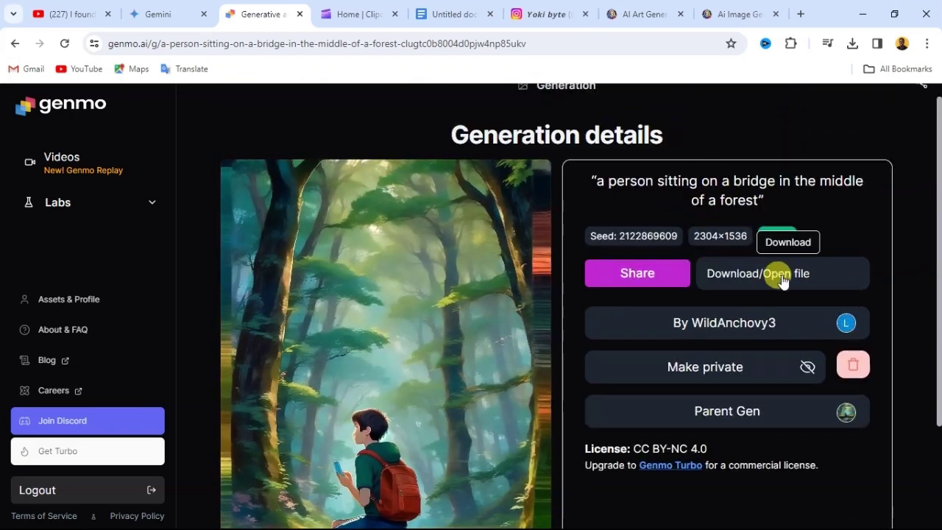